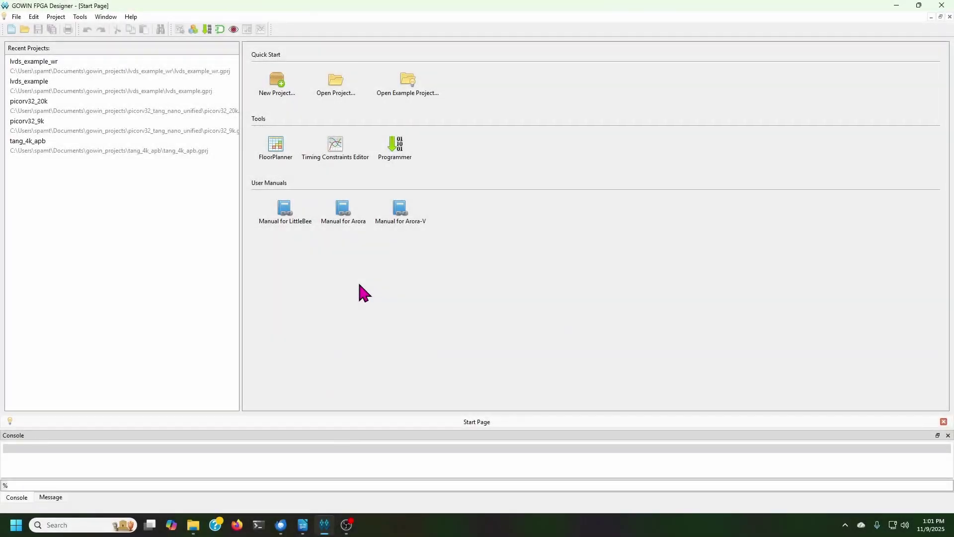
Open the lvds_example_wr project and display its src\lvds_top.v receiver source.
double_click(49, 60)
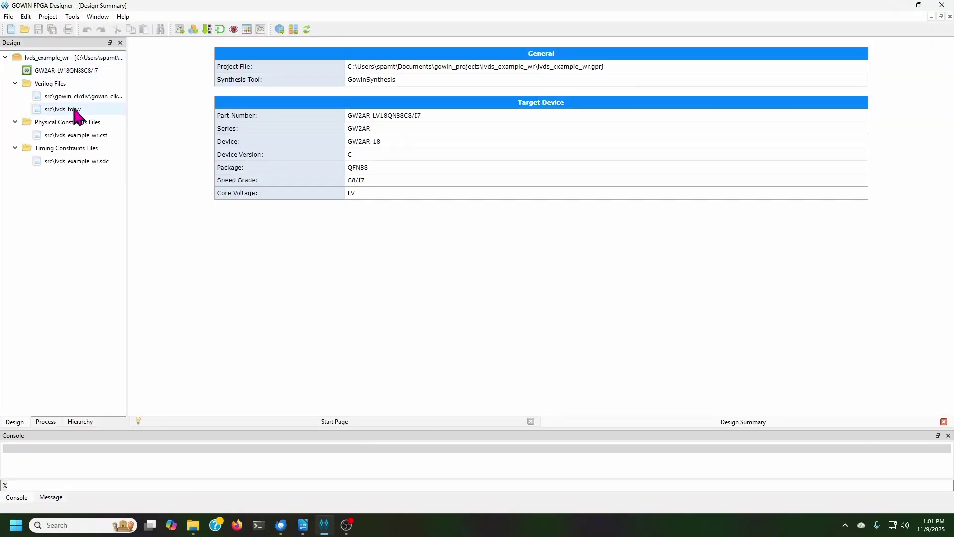
double_click(74, 109)
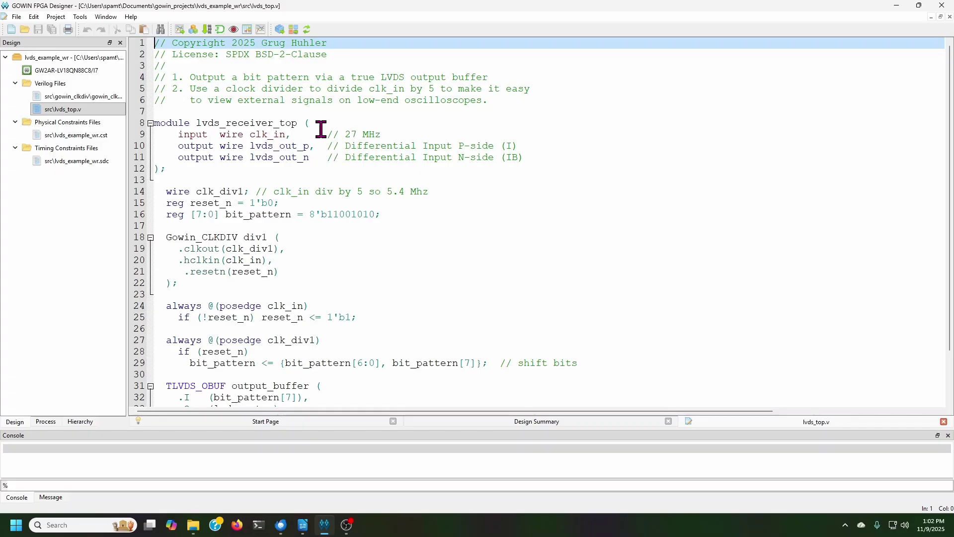
scroll(323, 144, down, 2)
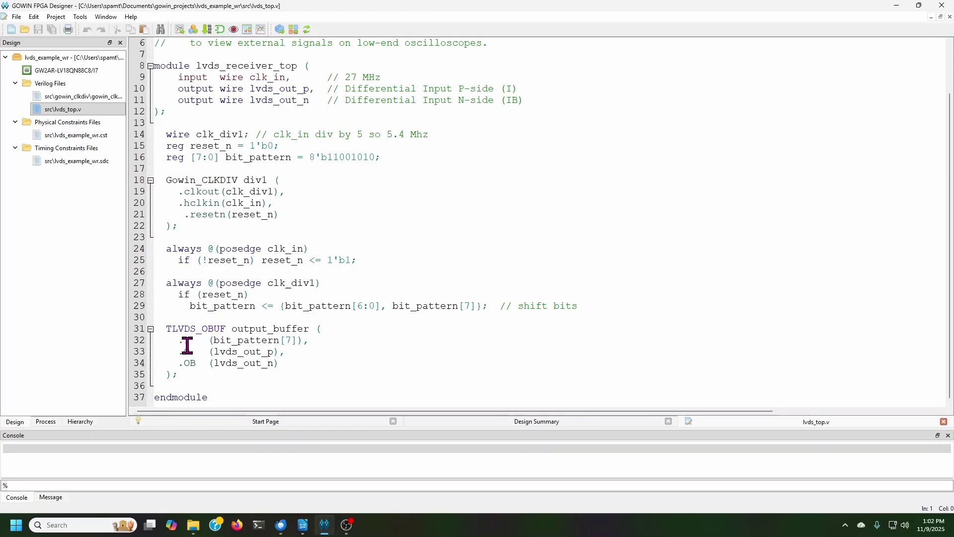
drag(158, 328, 230, 376)
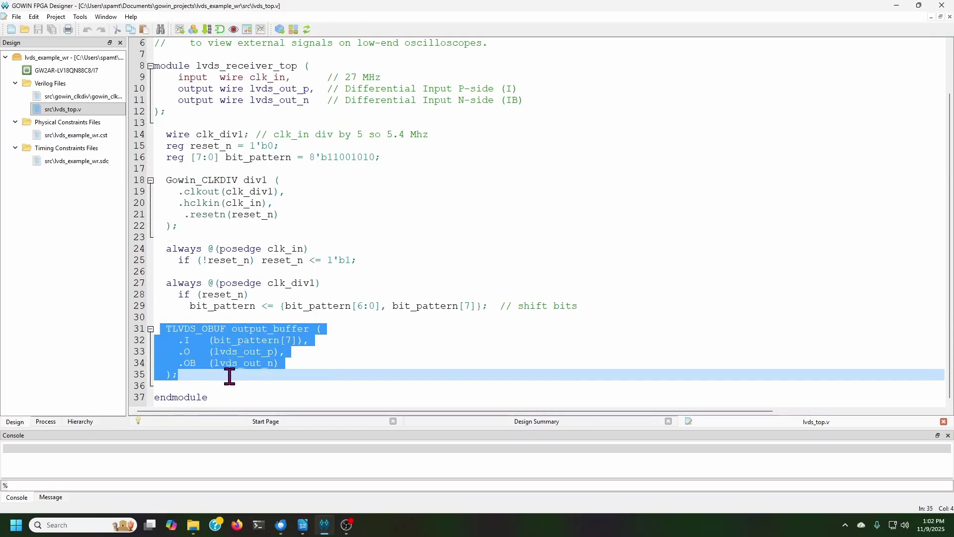
click(382, 363)
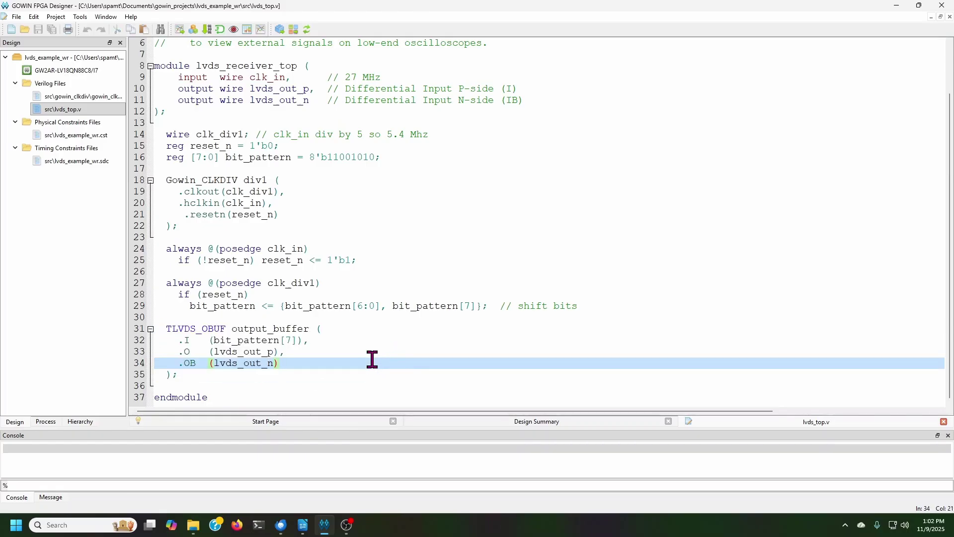
click(305, 371)
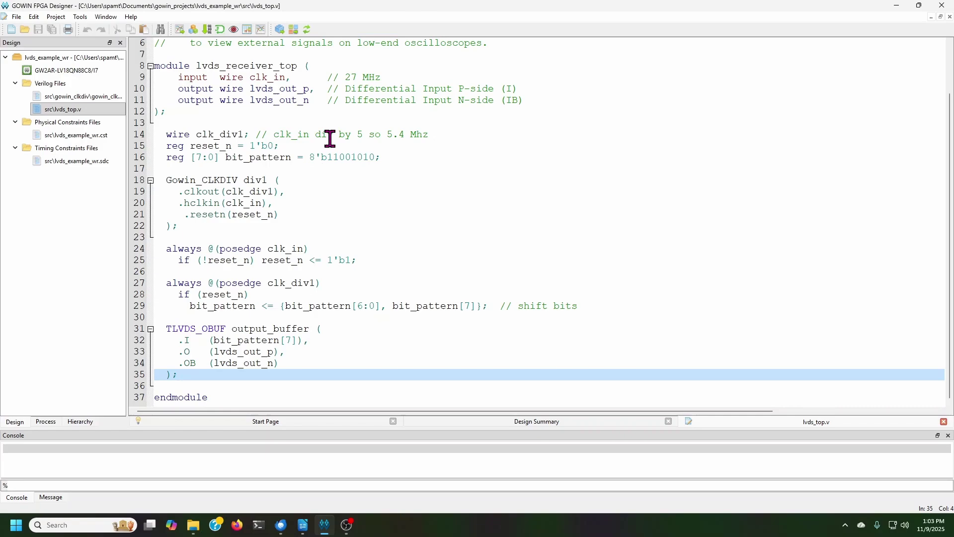
Save the edited lvds_top.v, rerun synthesis, and bring up FloorPlanner's lvds_out_p and clk_in constraints.
click(278, 30)
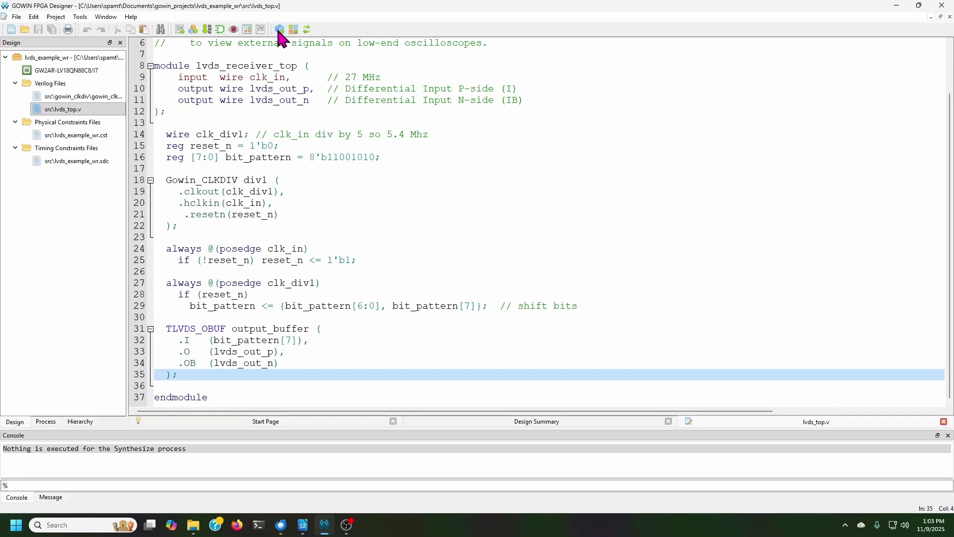
click(307, 66)
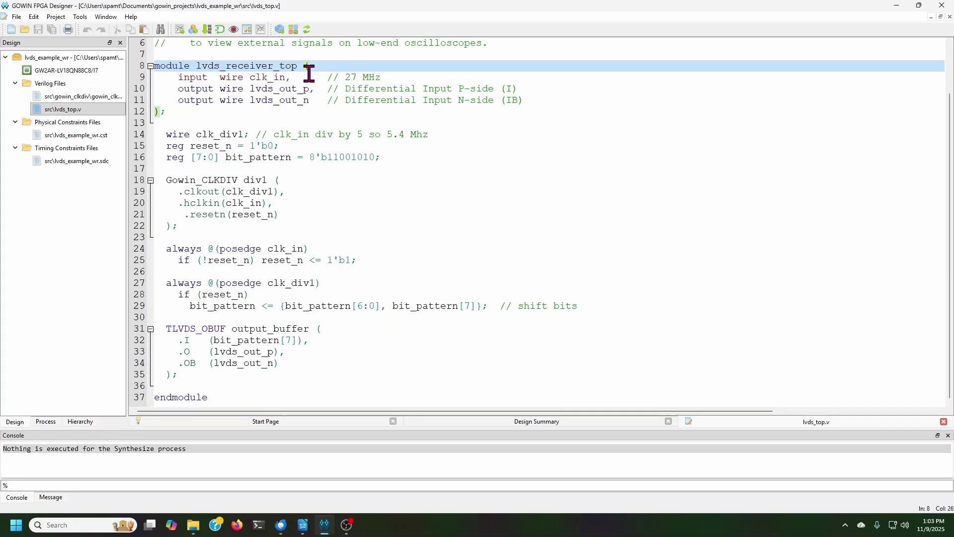
key(ctrl+s)
click(278, 30)
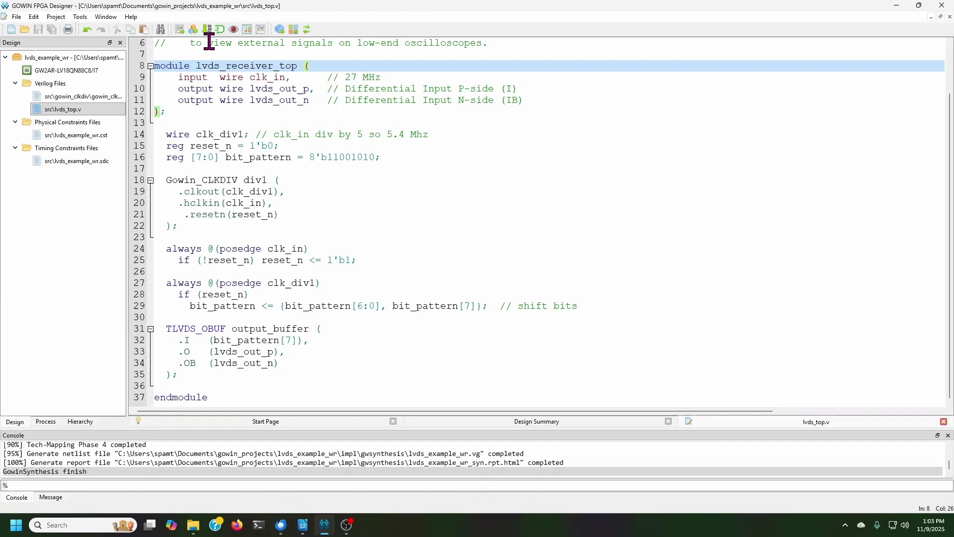
click(247, 30)
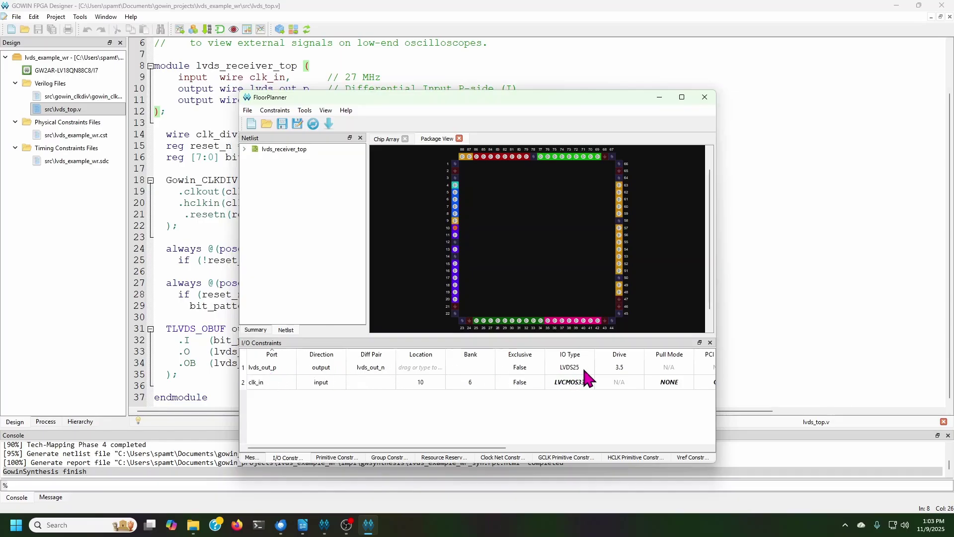
Place lvds_out_p at package pin 28,27 and set its Bank Vccio to 3.3.
click(422, 369)
drag(421, 368, 498, 323)
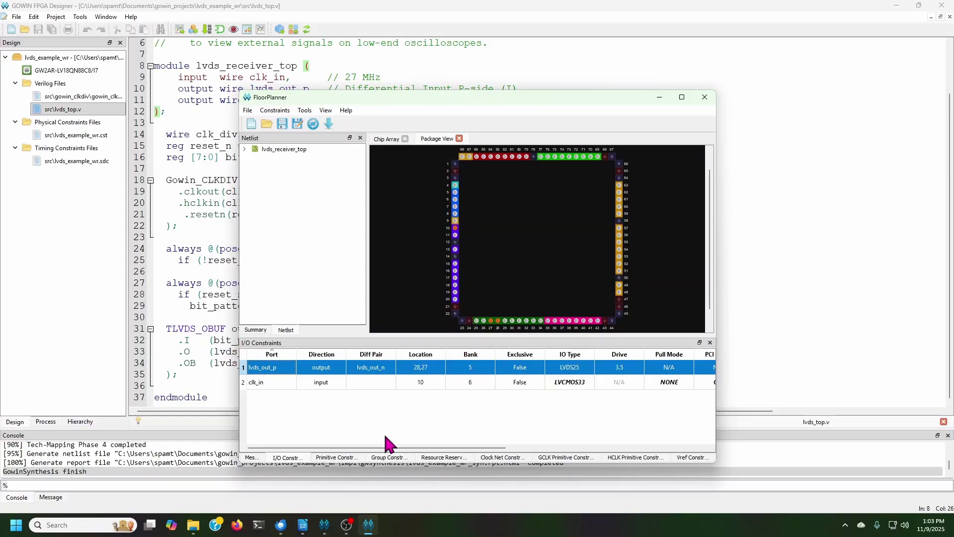
drag(383, 447, 596, 442)
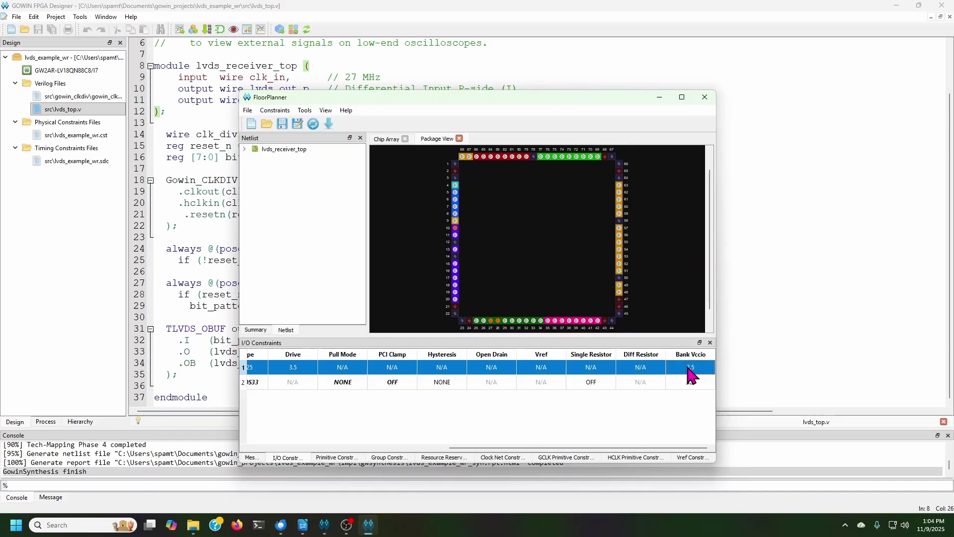
click(712, 368)
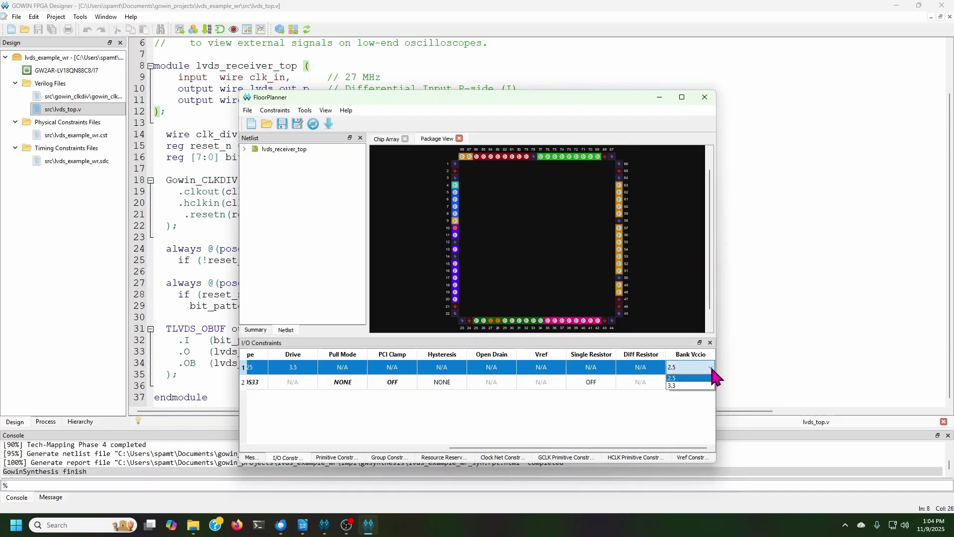
click(679, 386)
click(620, 411)
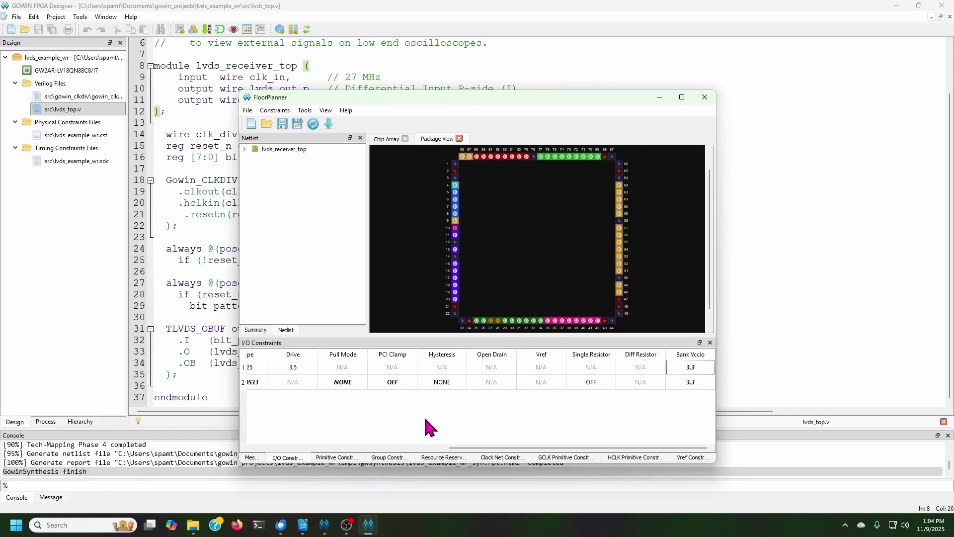
Close FloorPlanner, rerun synthesis and place & route, then launch Gowin Programmer for the GW2AR-18C.
click(707, 98)
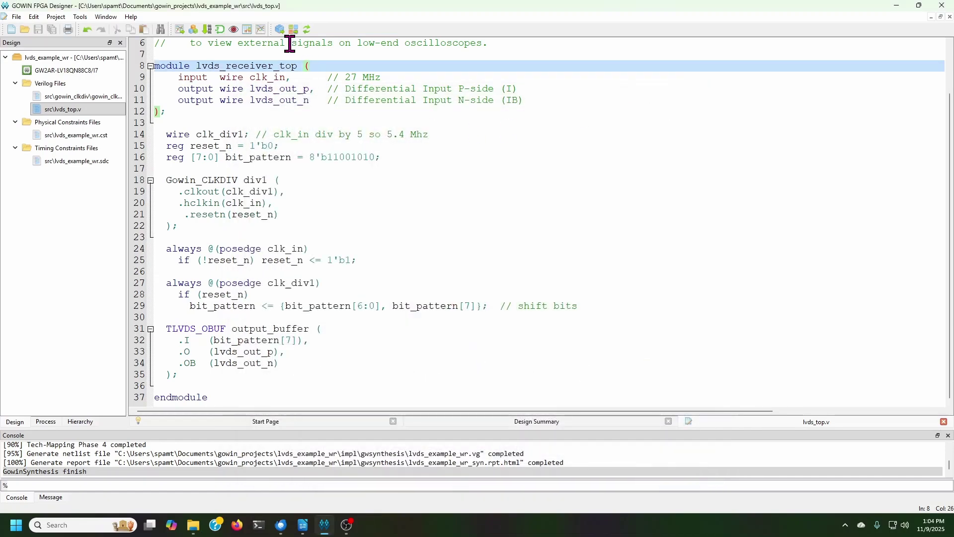
click(280, 29)
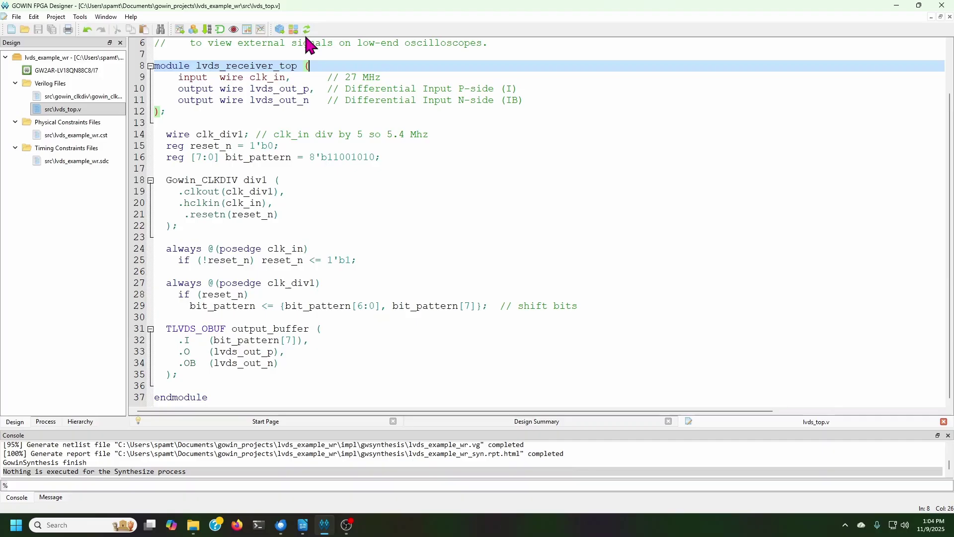
click(307, 29)
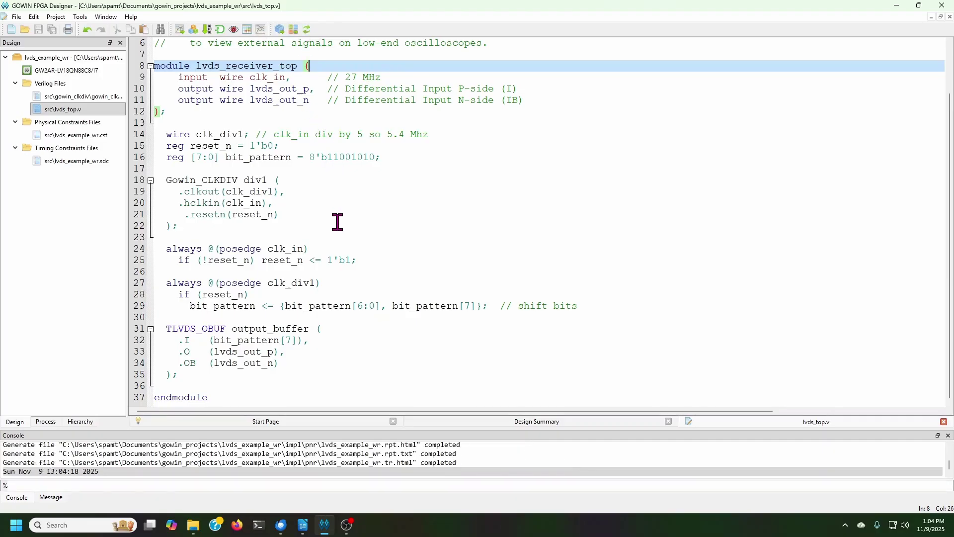
scroll(337, 222, up, 2)
scroll(284, 465, up, 5)
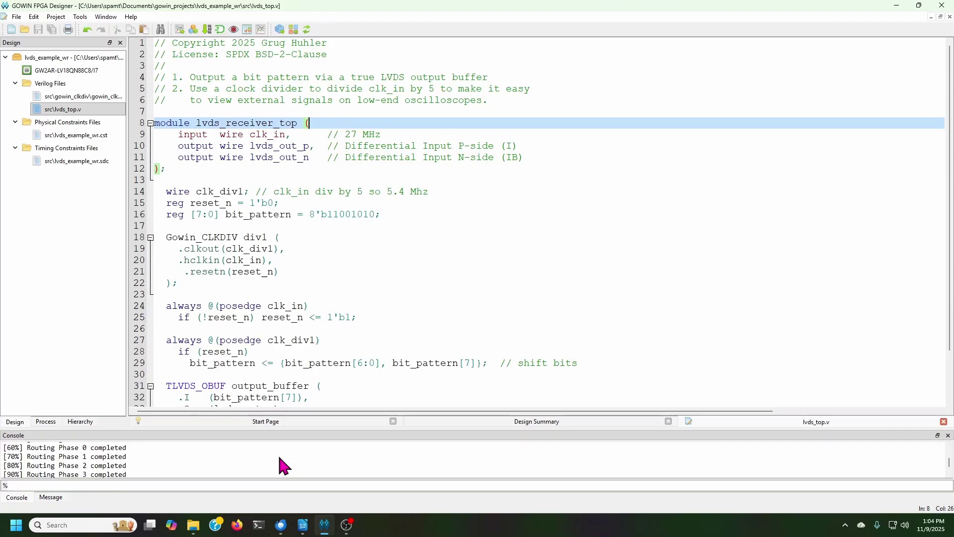
scroll(280, 453, down, 5)
scroll(280, 453, up, 5)
scroll(280, 453, down, 1)
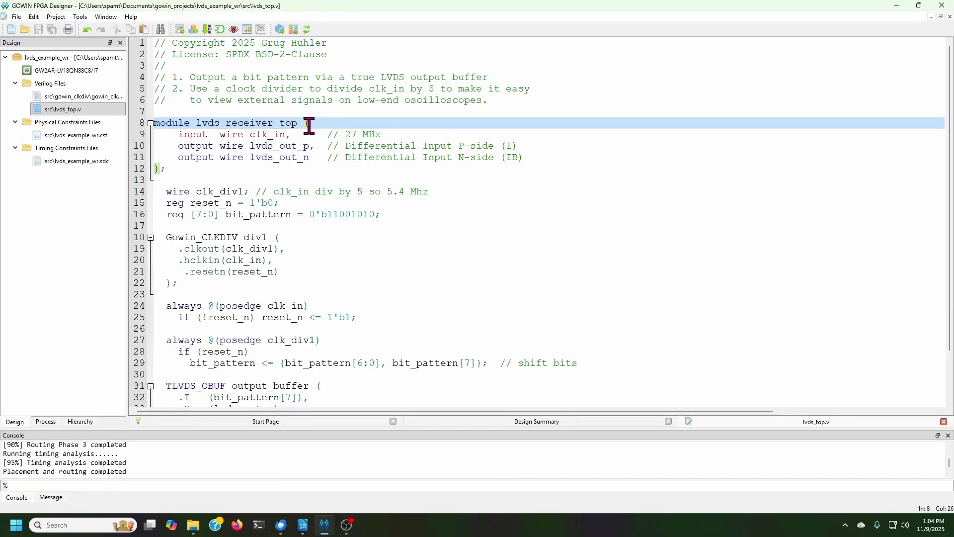
click(207, 29)
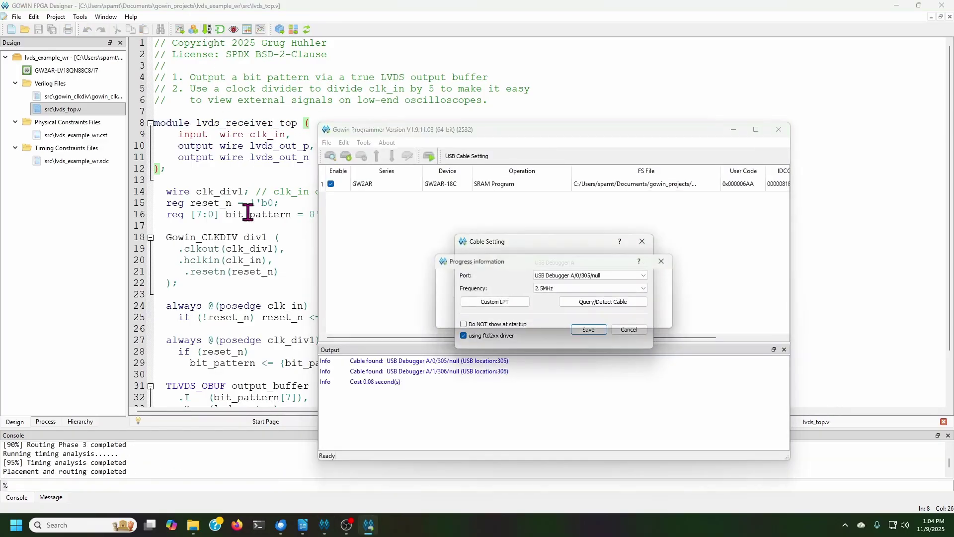
Save the USB Debugger A cable settings and SRAM-program the GW2AR-18C.
click(584, 330)
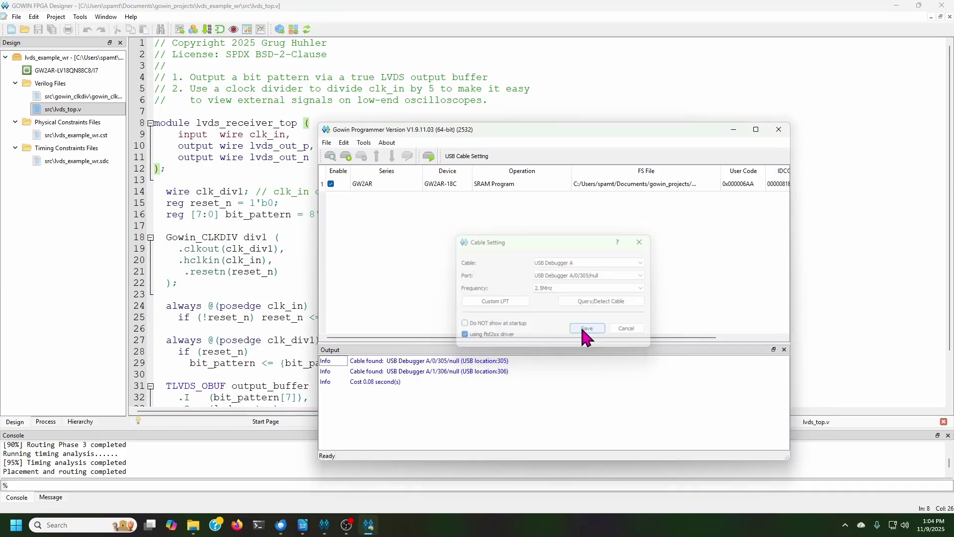
click(429, 156)
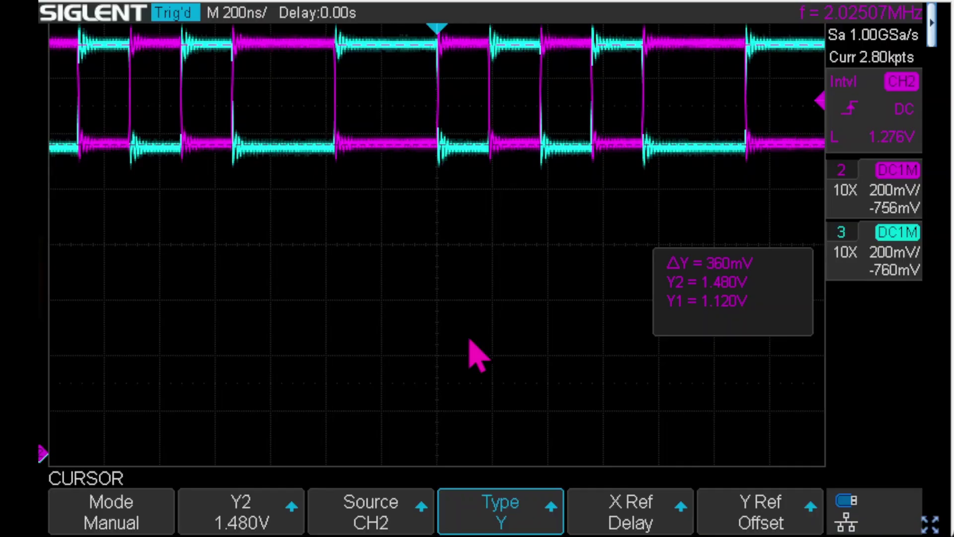
Display the CH2 minus CH3 math trace on the oscilloscope.
key(m)
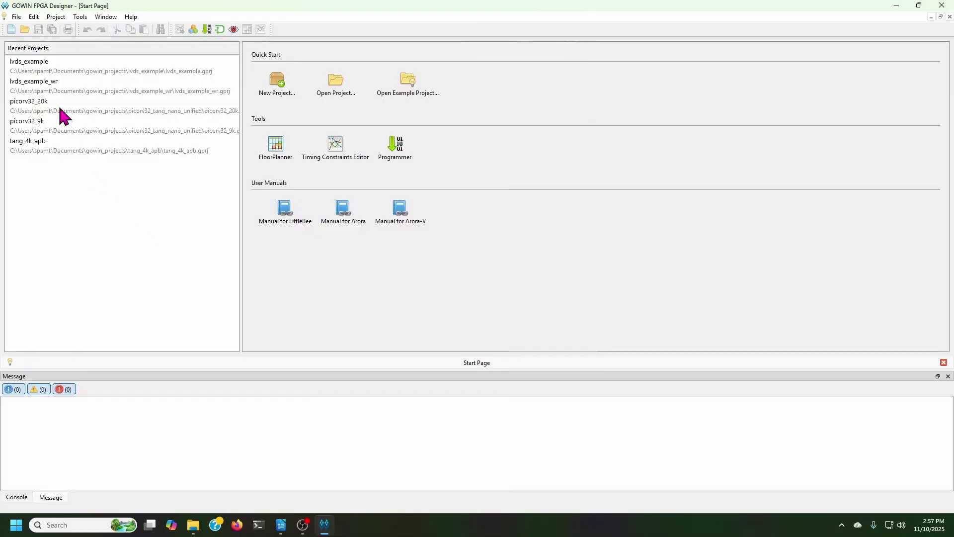
Open the lvds_example project's lvds_top.v and read from the TLVDS buffers back to the port list.
double_click(42, 62)
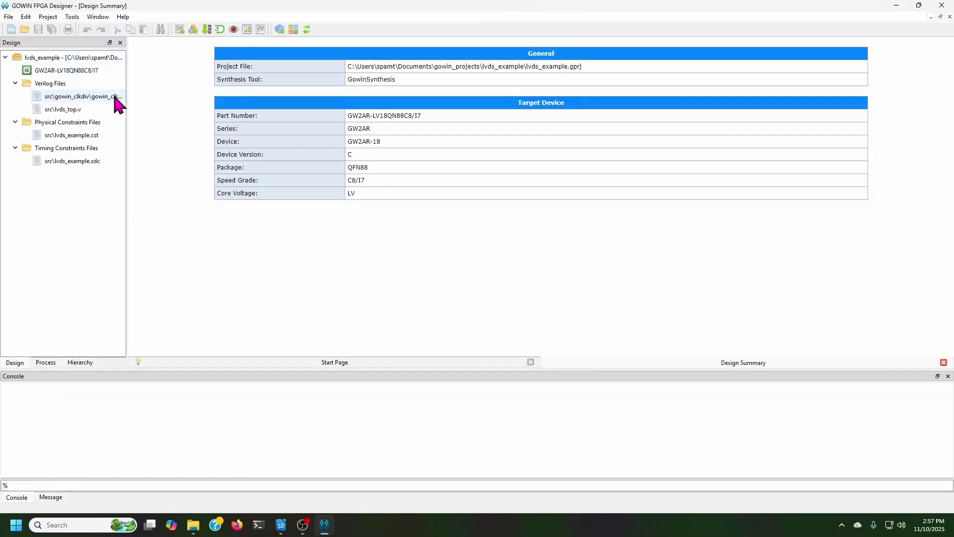
double_click(70, 109)
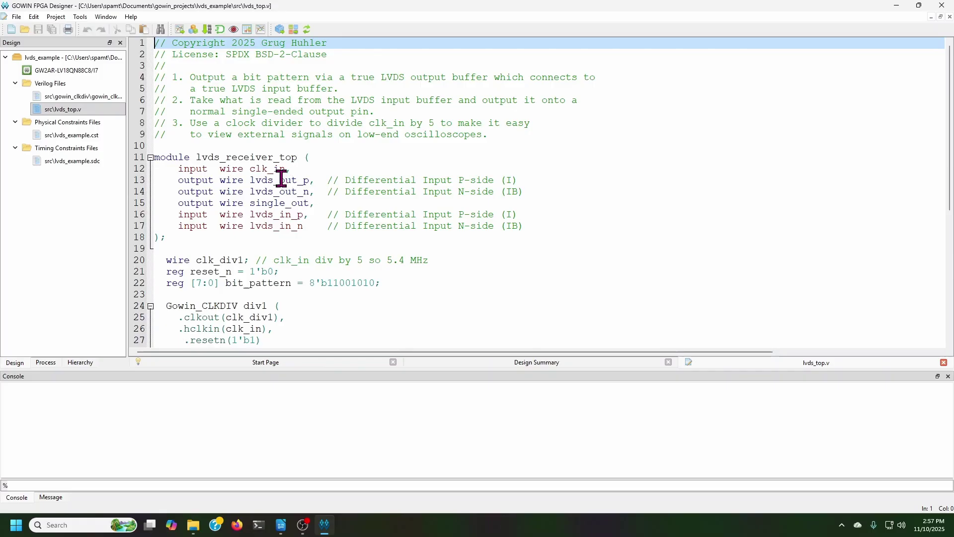
scroll(281, 179, down, 5)
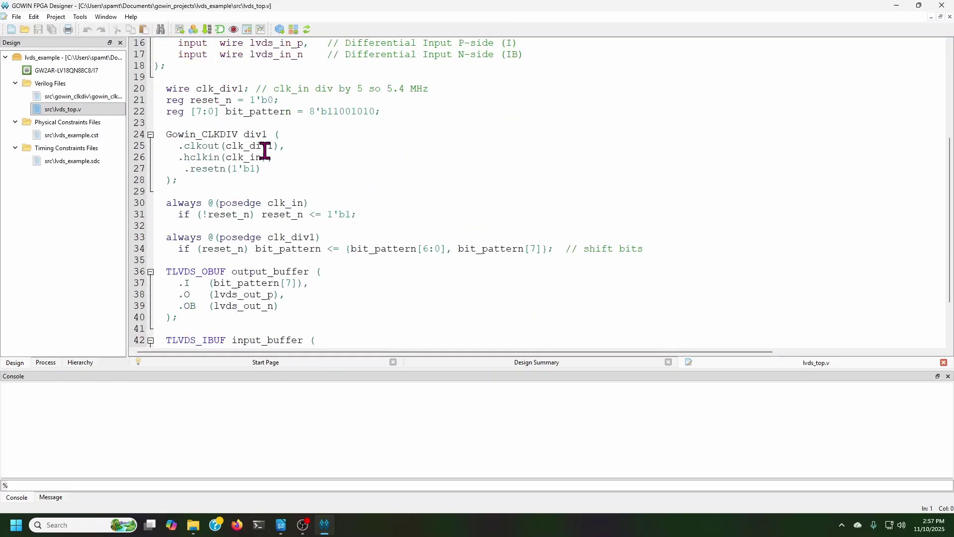
scroll(265, 151, down, 1)
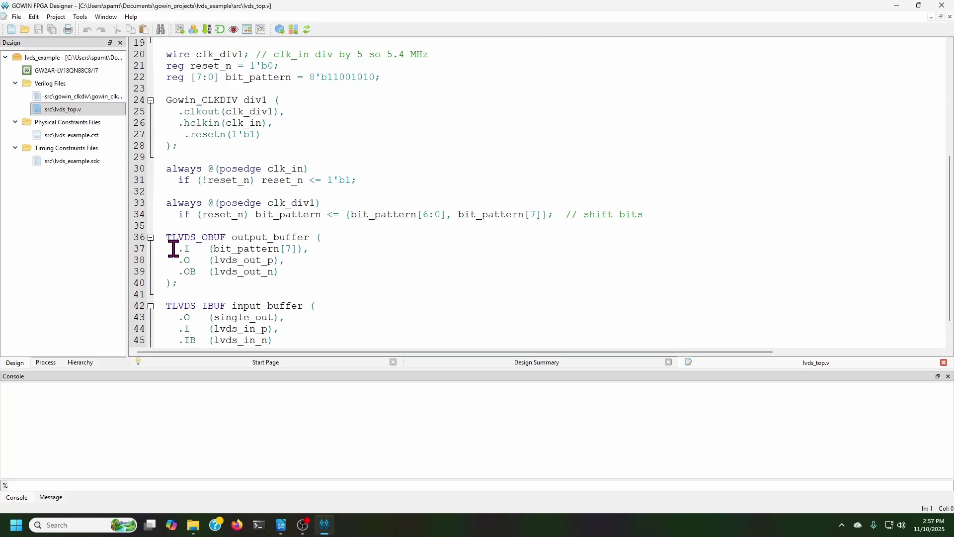
scroll(366, 257, down, 1)
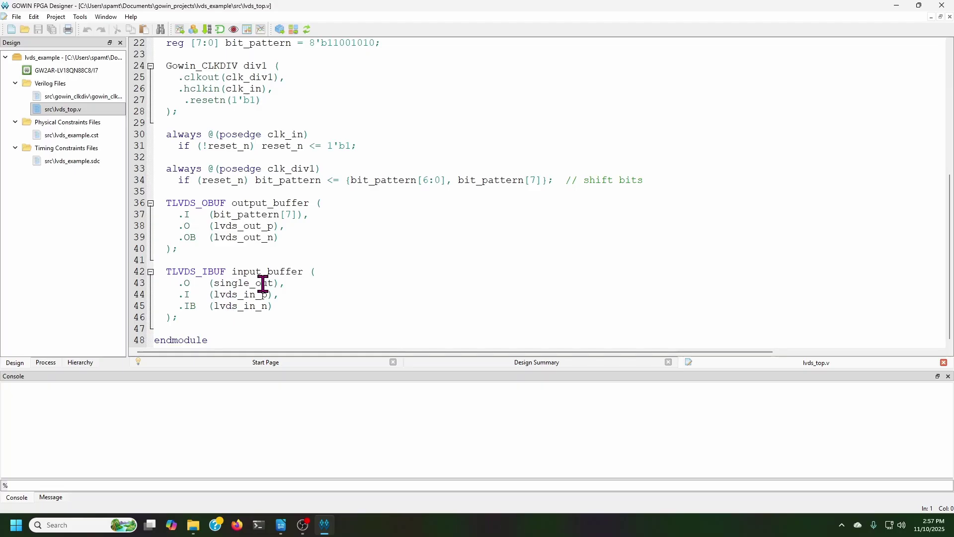
scroll(263, 284, up, 4)
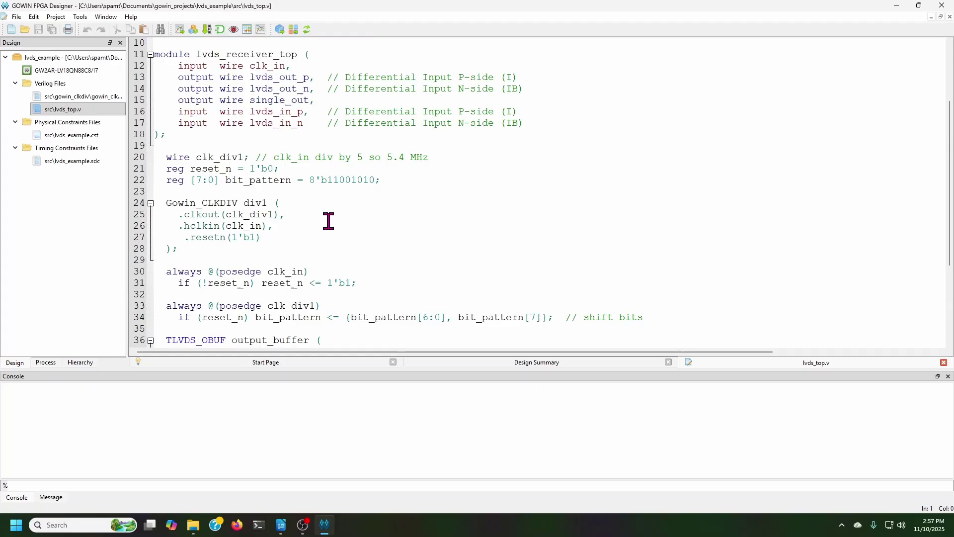
Run the full build, review the LVDS25 pairs in FloorPlanner's I/O Constraints table, and close it.
click(308, 30)
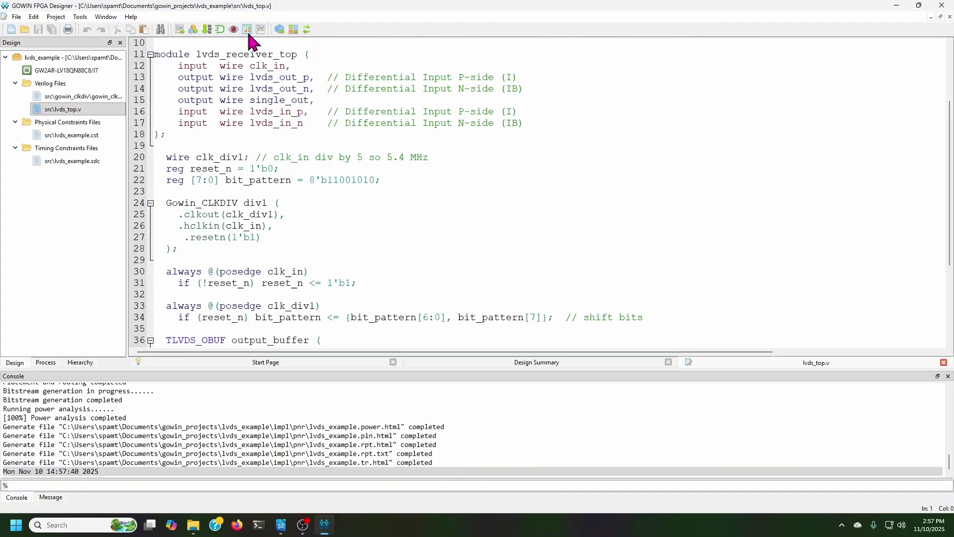
click(248, 30)
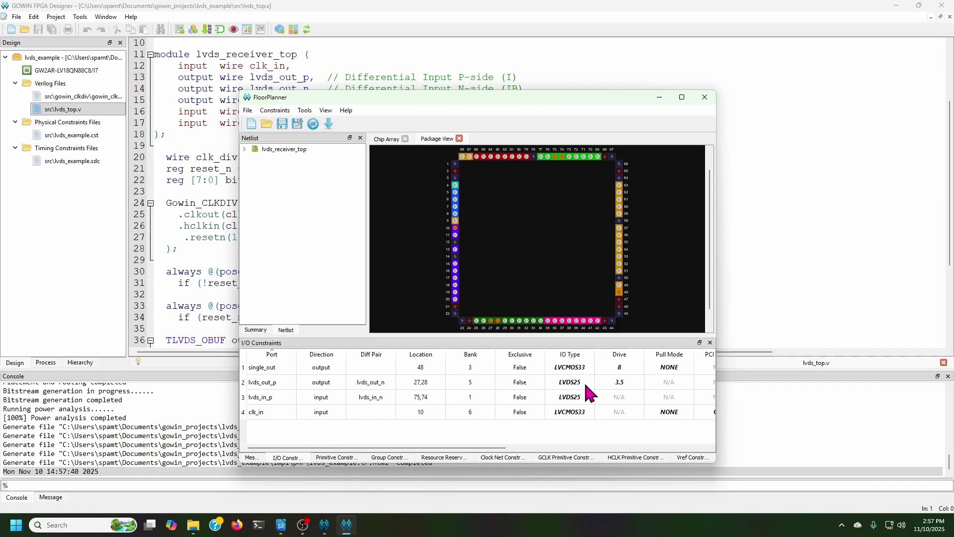
drag(355, 446, 534, 450)
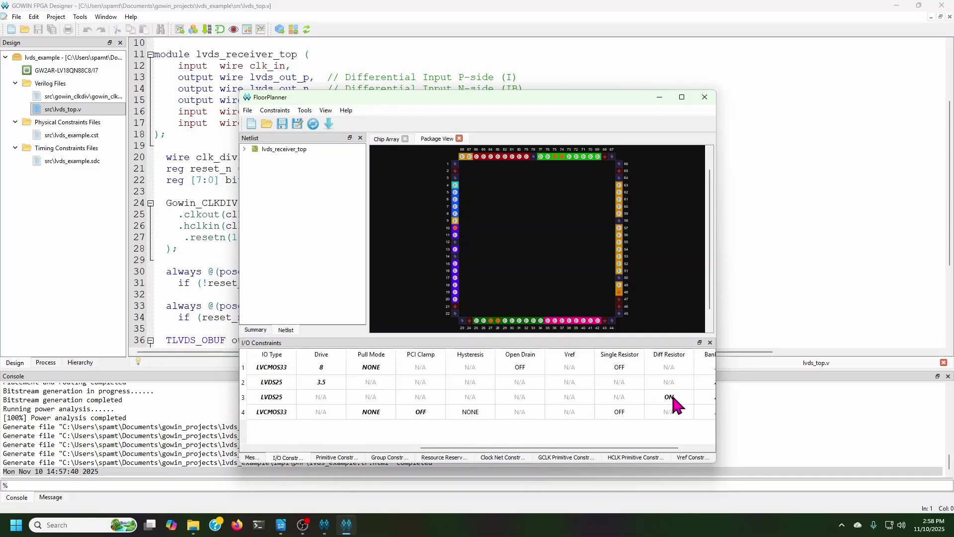
drag(610, 449, 439, 452)
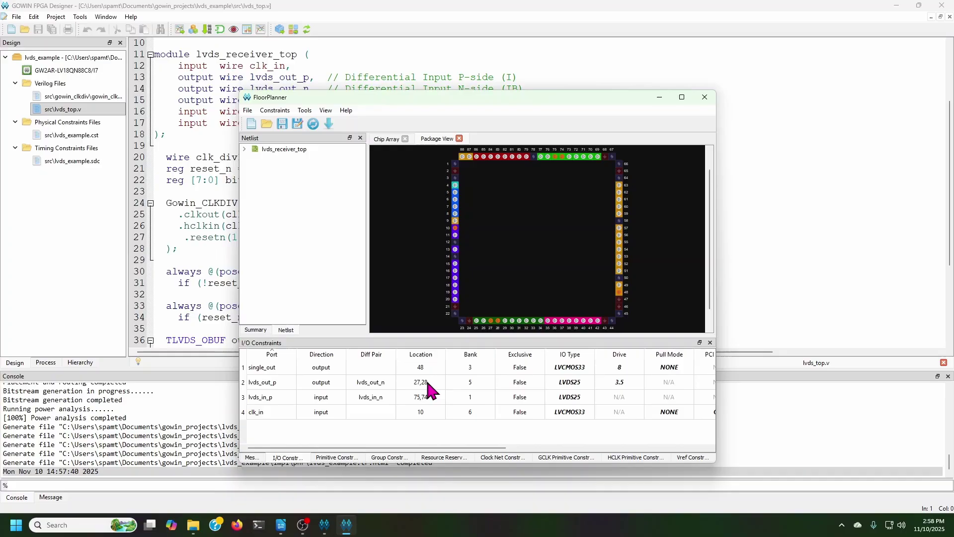
click(705, 98)
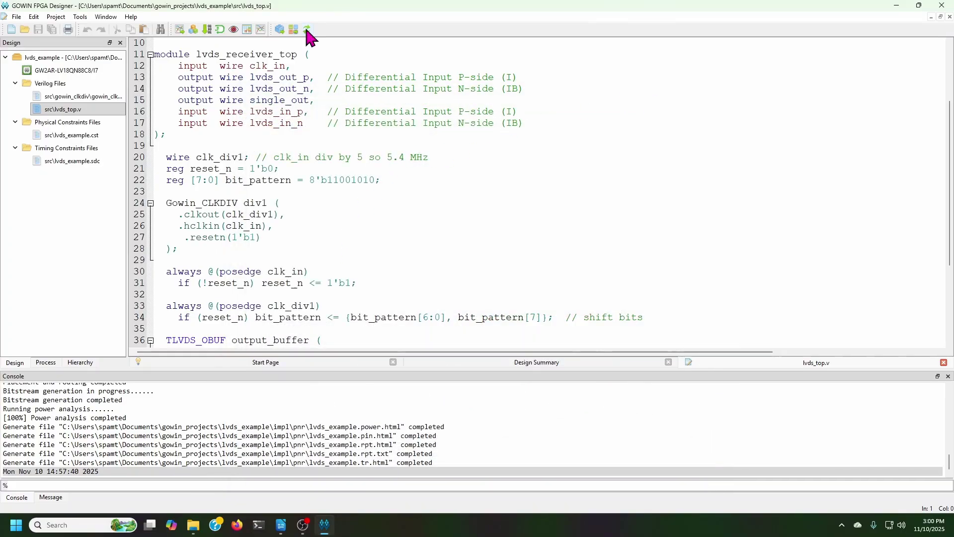
Rerun Run All, save the cable settings, and SRAM-program the GW2AR-18C in Gowin Programmer.
click(307, 31)
click(206, 31)
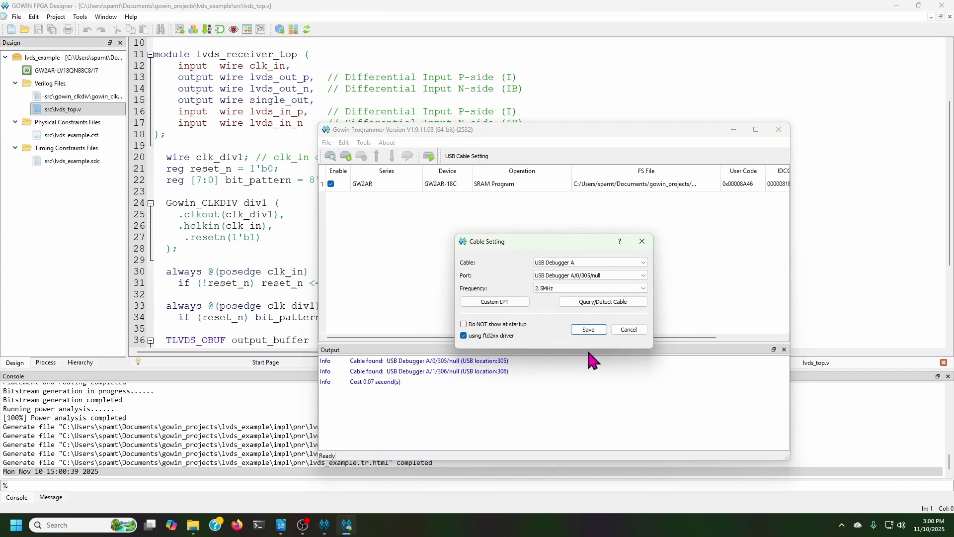
click(589, 330)
click(428, 156)
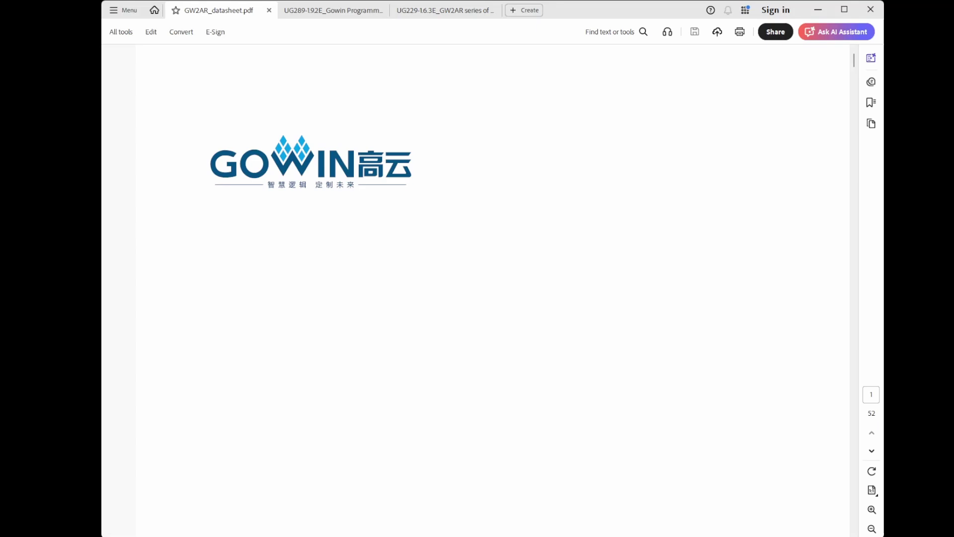
Browse the covers of the GW2AR datasheet, the UG289 GPIO guide, and the UG229 Package & Pinout guide.
scroll(376, 249, down, 6)
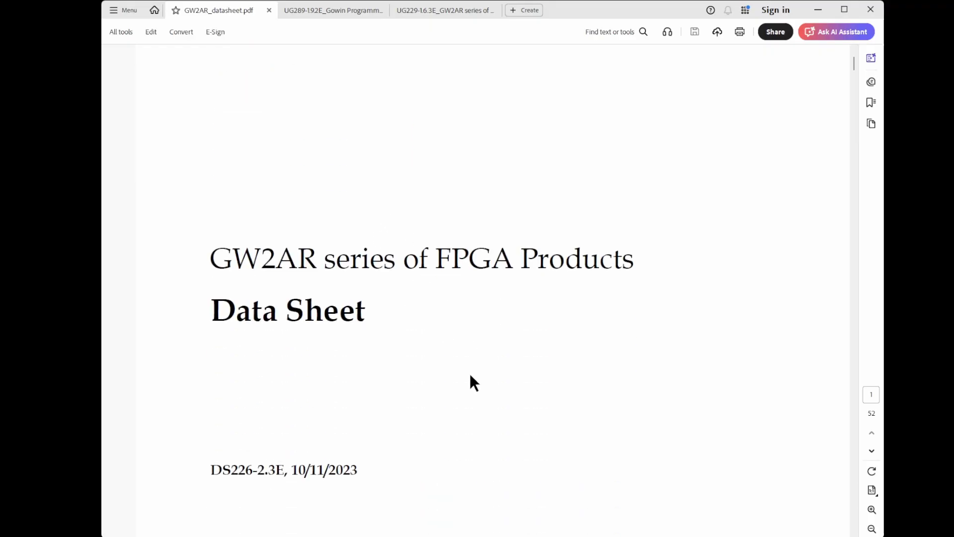
scroll(475, 382, down, 1)
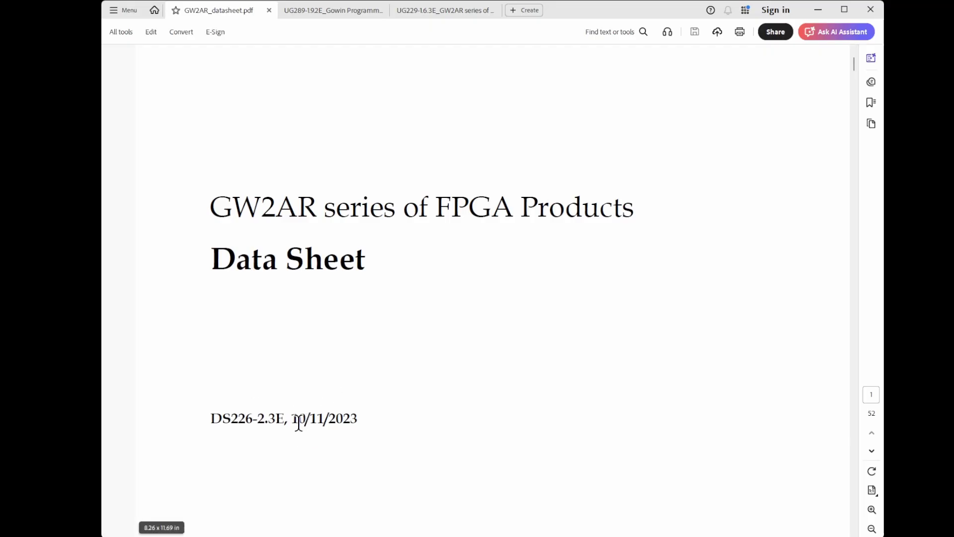
click(341, 10)
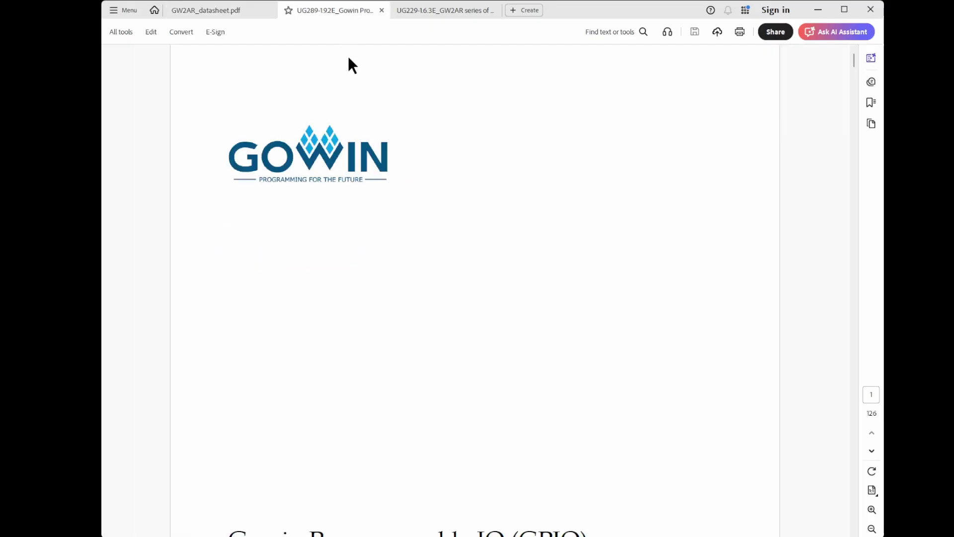
scroll(451, 284, down, 2)
scroll(453, 293, down, 4)
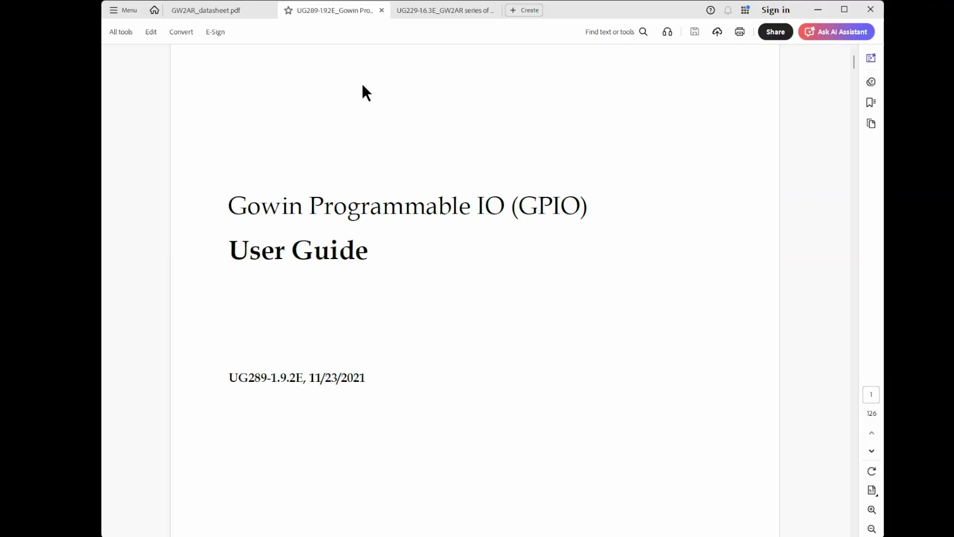
click(441, 10)
scroll(440, 199, down, 3)
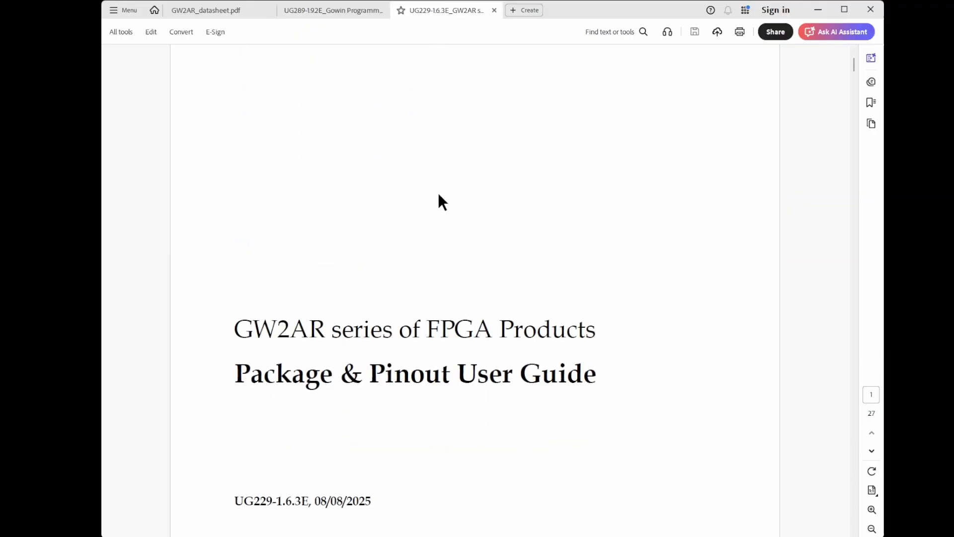
scroll(449, 348, down, 3)
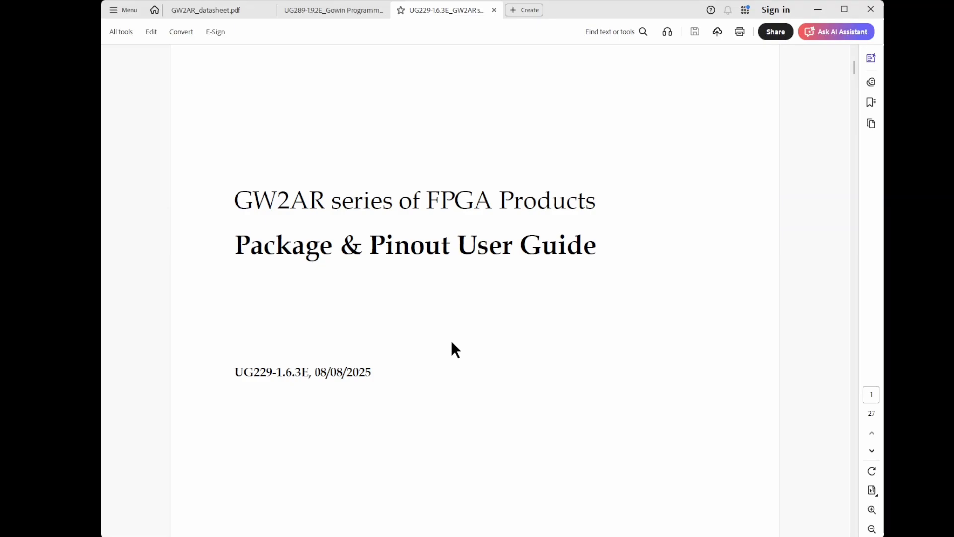
Jump to page 12 of the pinout guide and scroll to Figure 3-1, the GW2AR-18 QN88 pin distribution view.
click(874, 395)
text(12)
key(Return)
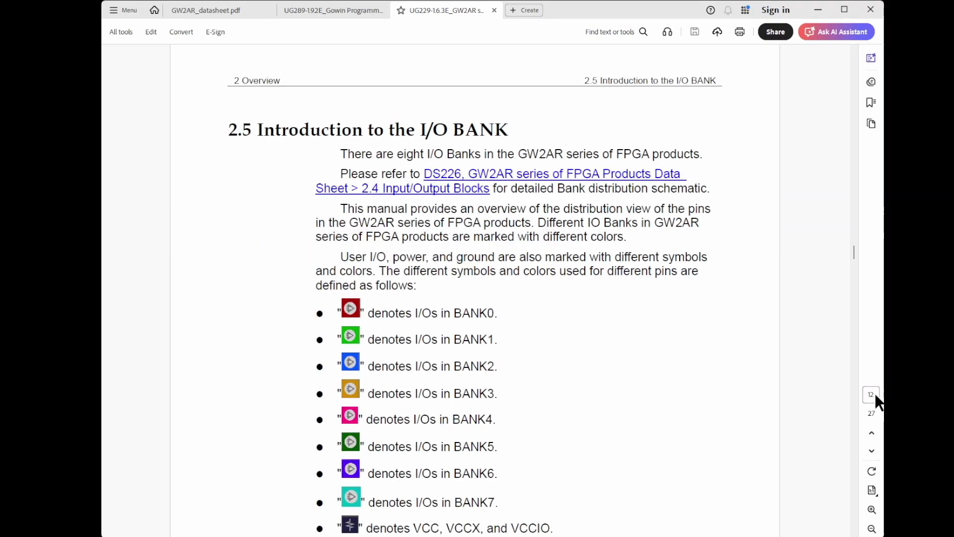
scroll(433, 202, down, 4)
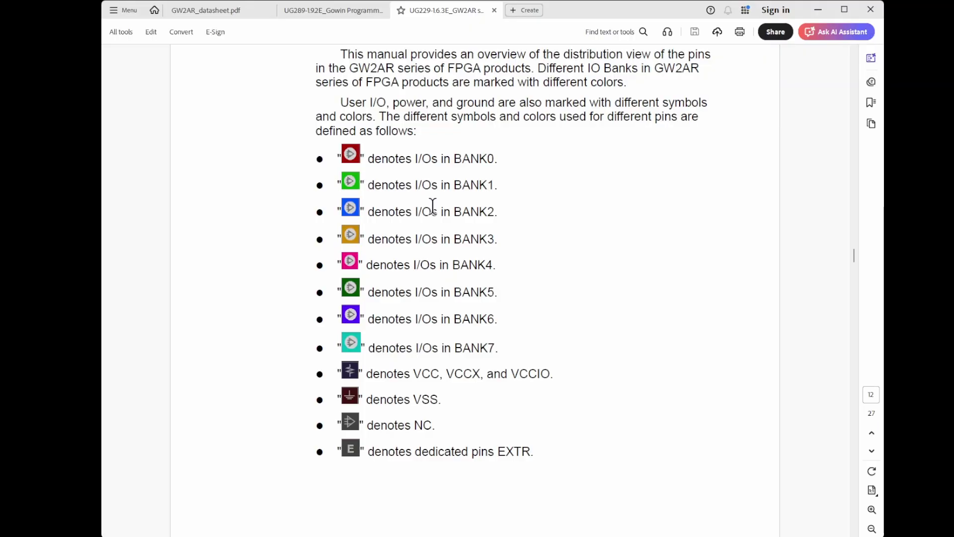
scroll(430, 210, down, 10)
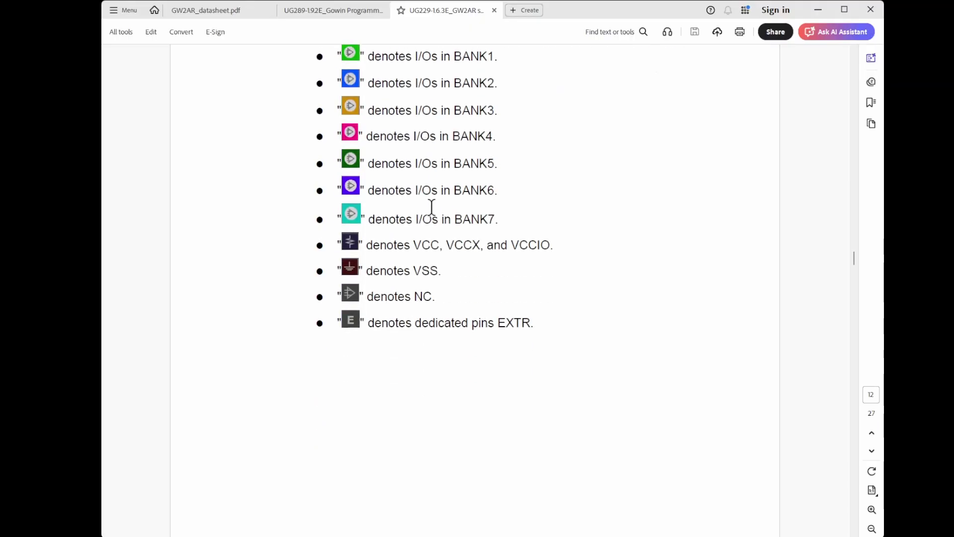
scroll(352, 259, down, 5)
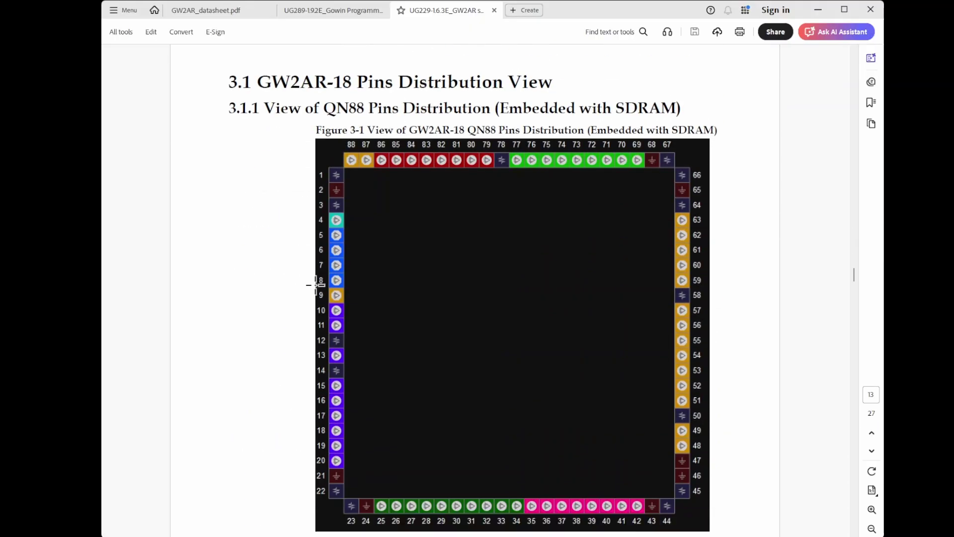
scroll(425, 234, up, 2)
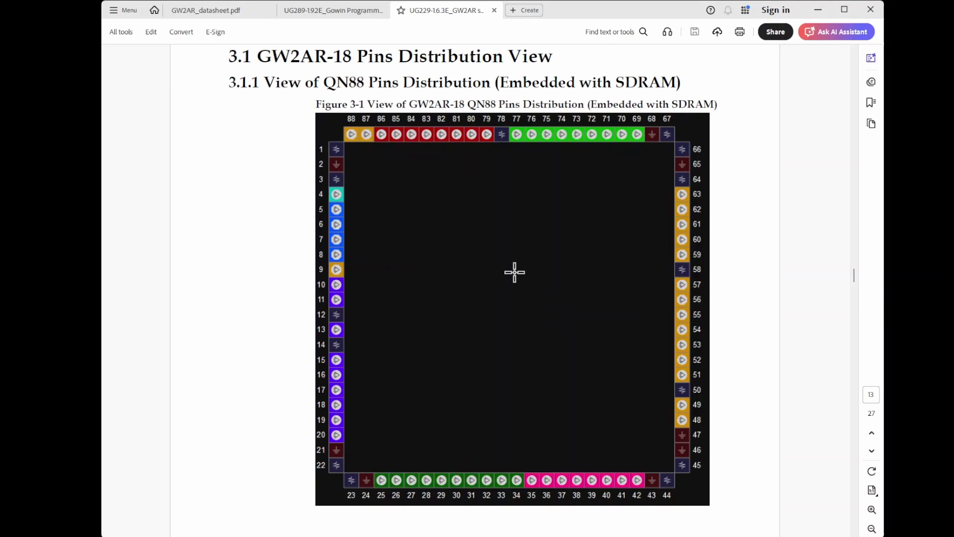
In GW2AR_datasheet.pdf, jump to page 19 and scroll past Table 2-1 to the LVDS25 2.5/3.3 V rows.
click(211, 10)
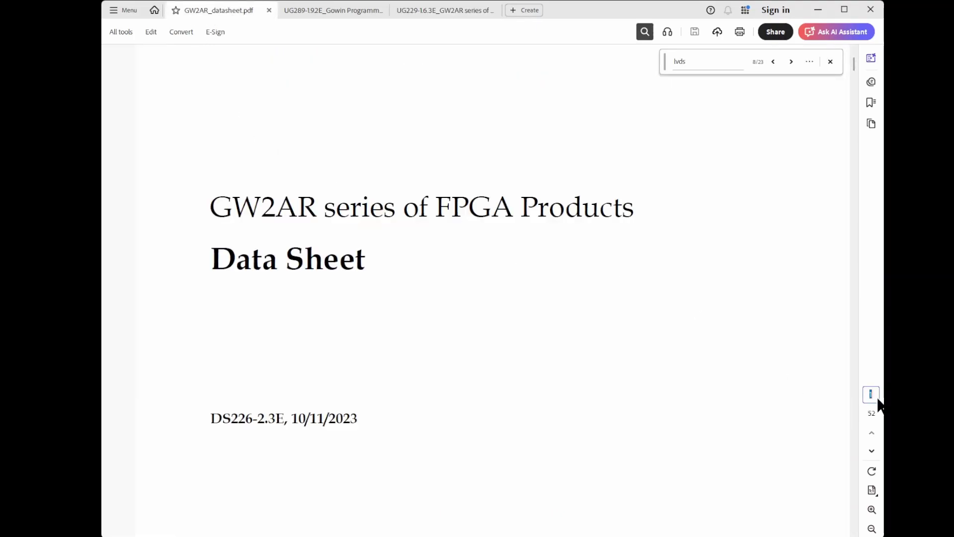
text(19)
key(Return)
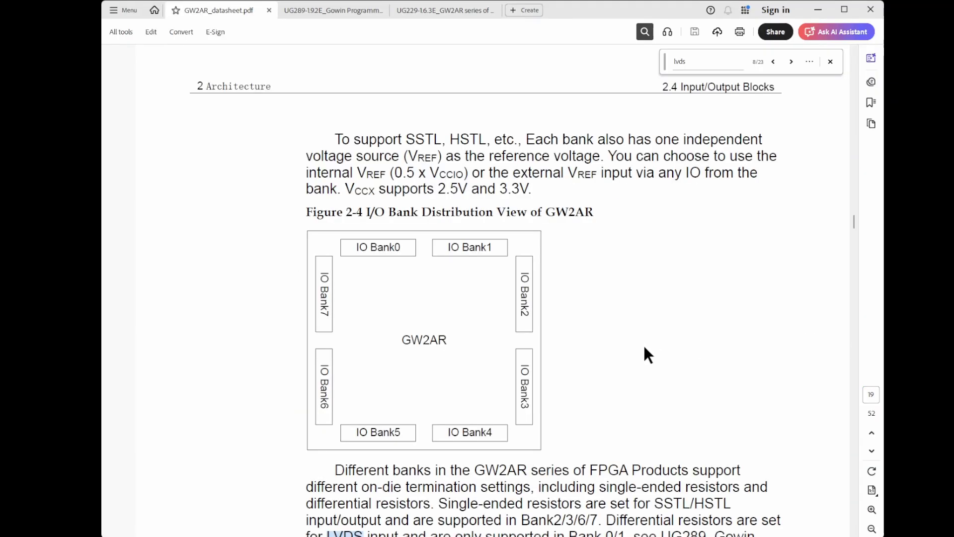
scroll(645, 348, down, 10)
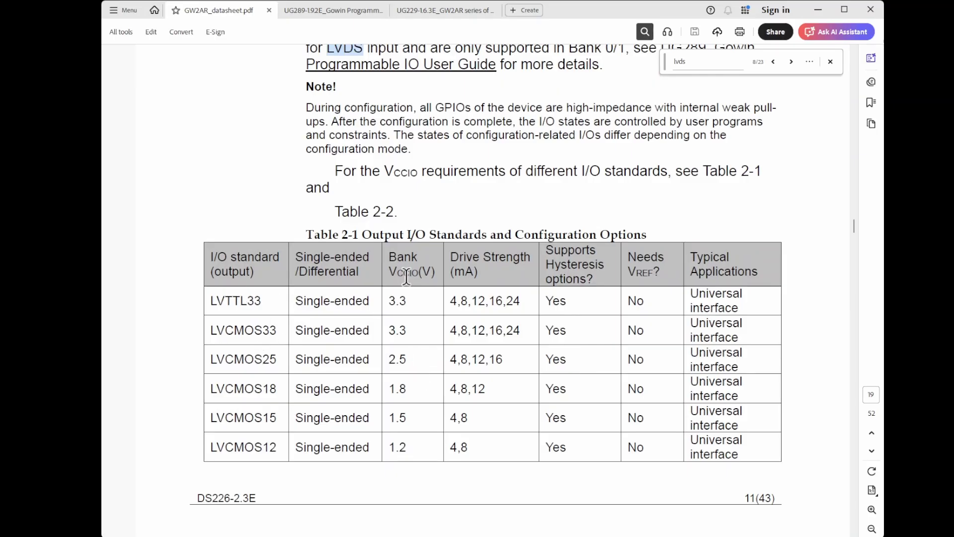
scroll(402, 245, down, 3)
scroll(402, 244, down, 20)
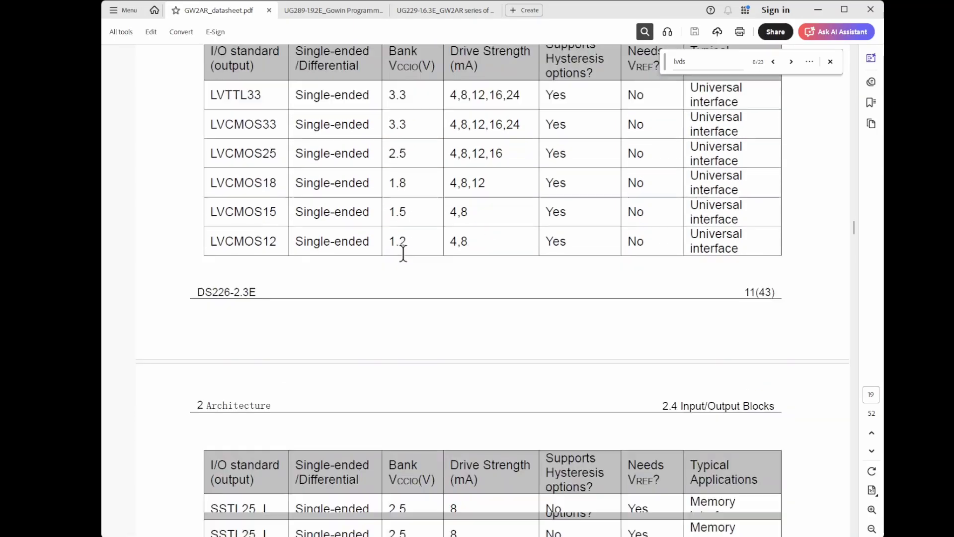
scroll(414, 314, down, 10)
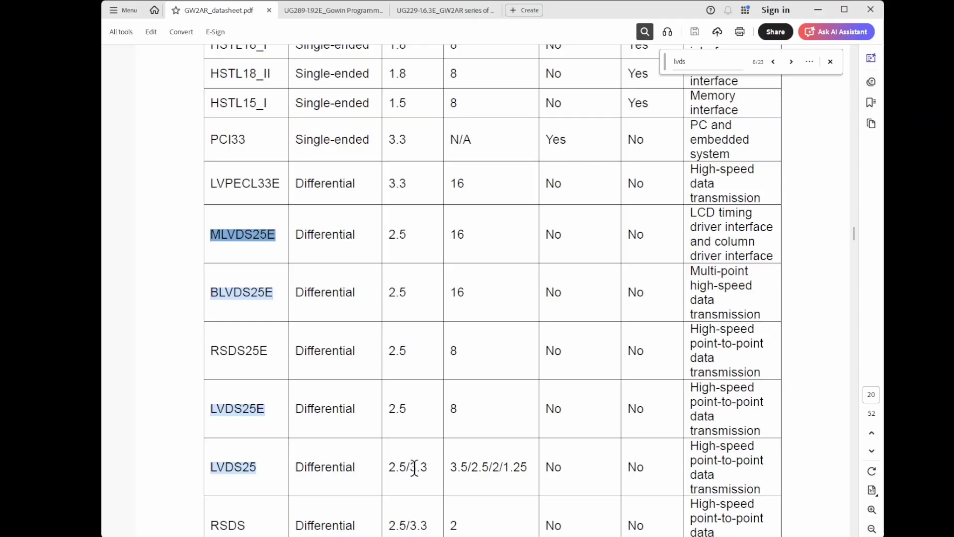
drag(415, 468, 427, 468)
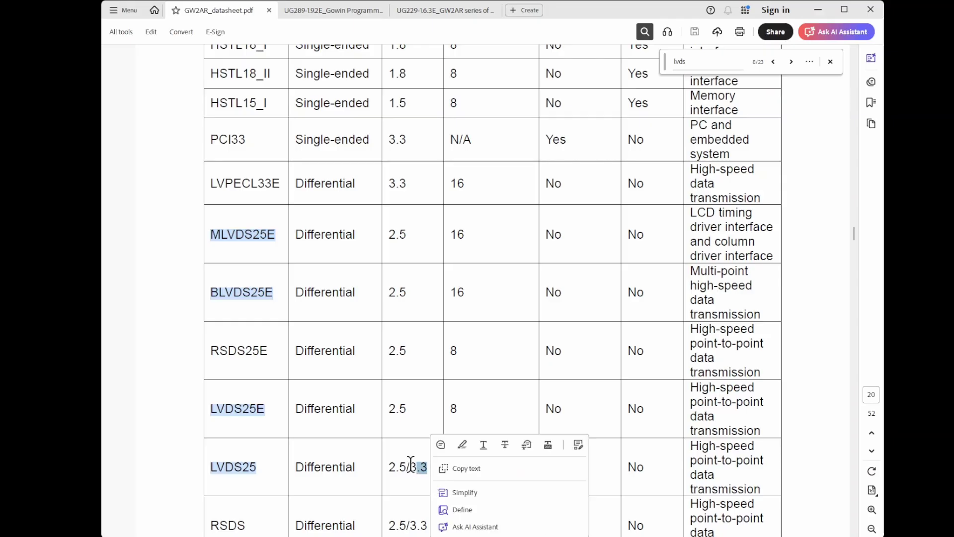
click(411, 456)
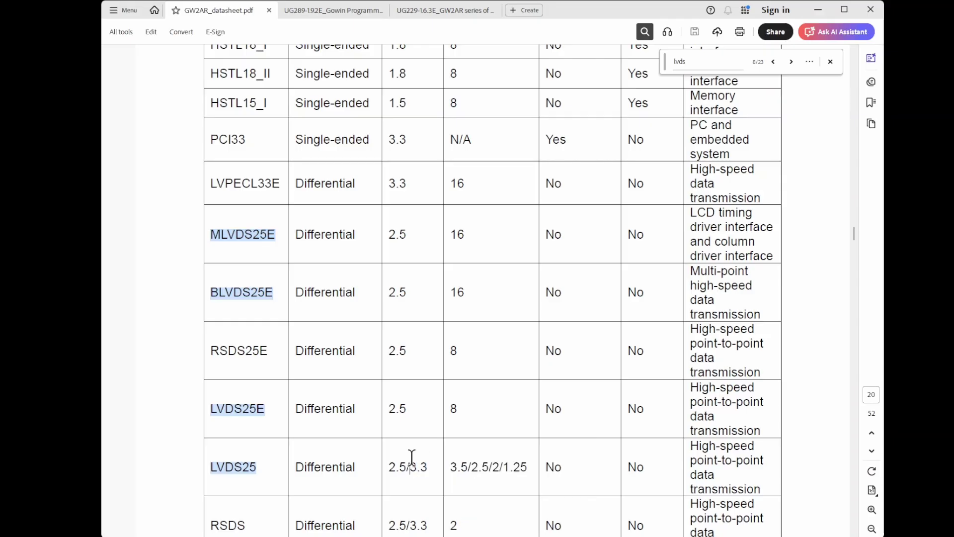